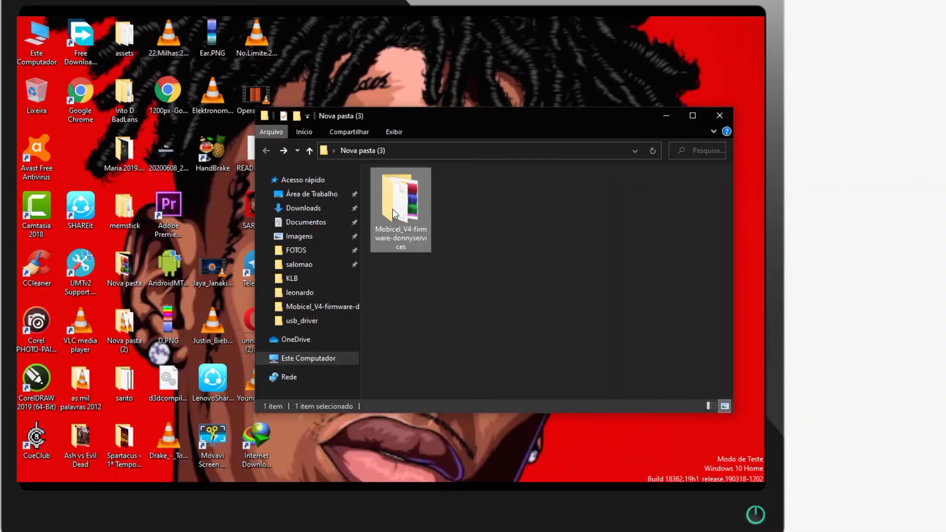
Open the Win10 folder inside SPD_Driver_R4.20.0201 in the Mobicel_V4-firmware-donnyservices folder.
{"action": "left_click_drag", "start_coordinate": [394, 214], "coordinate": [419, 235]}
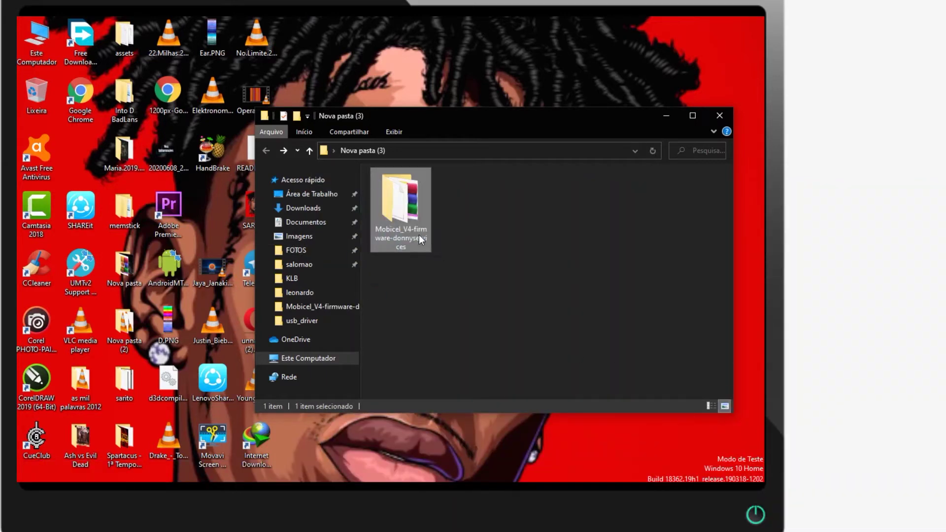
{"action": "double_click", "coordinate": [407, 194]}
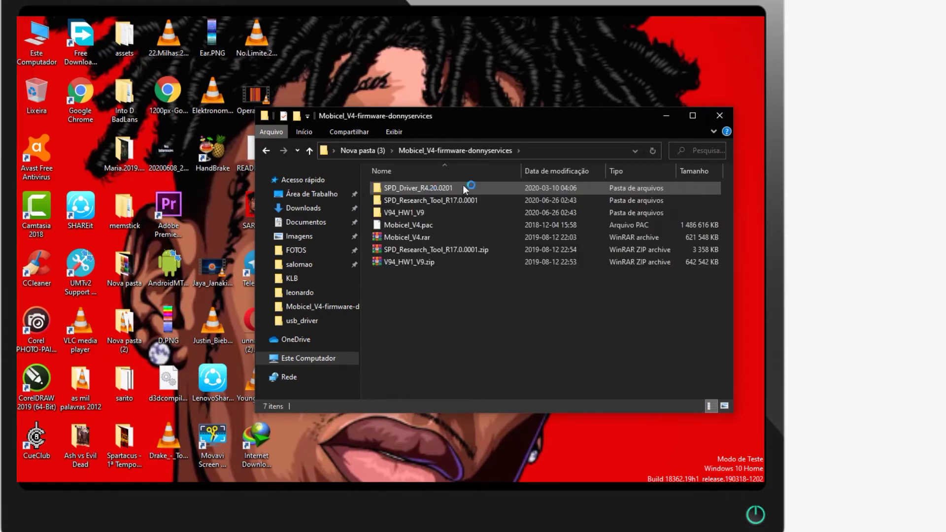
{"action": "double_click", "coordinate": [415, 187]}
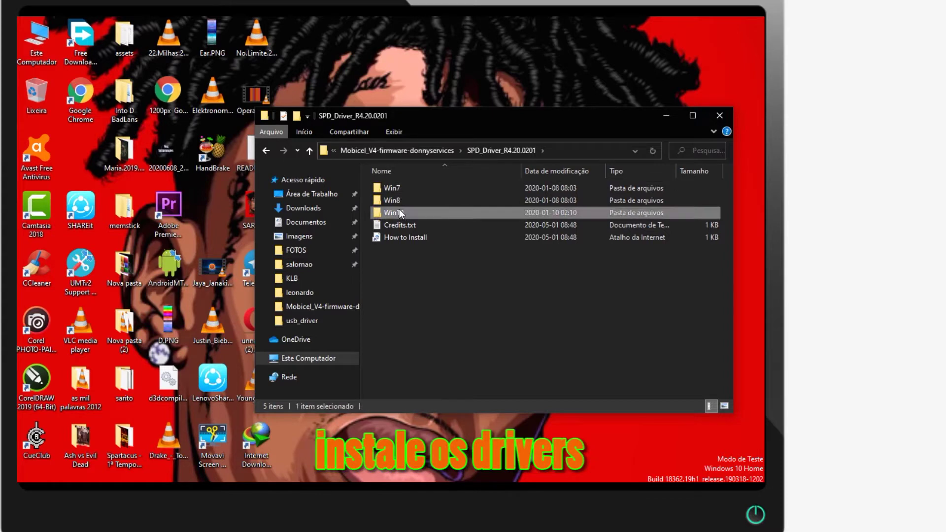
{"action": "double_click", "coordinate": [401, 211]}
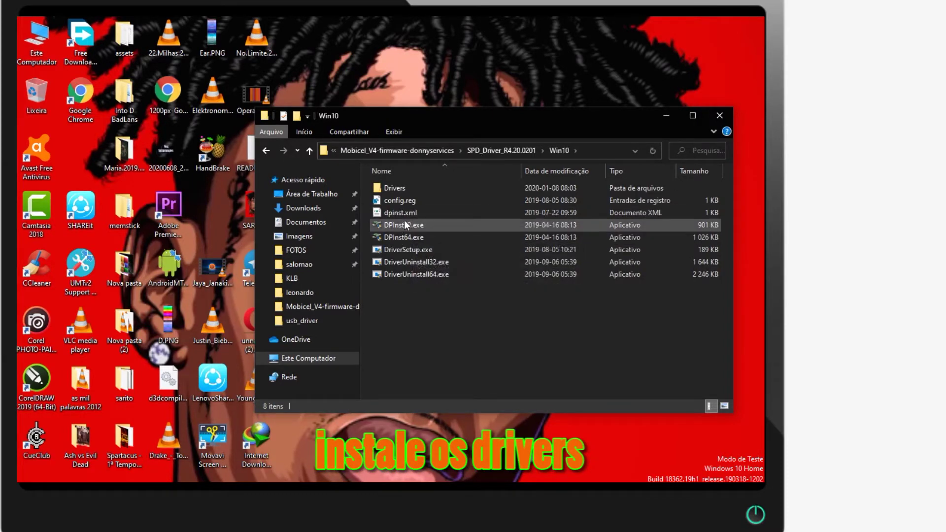
Install the 64-bit device drivers with DPInst64.exe, allowing it to run and completing the installation wizard.
{"action": "double_click", "coordinate": [411, 237]}
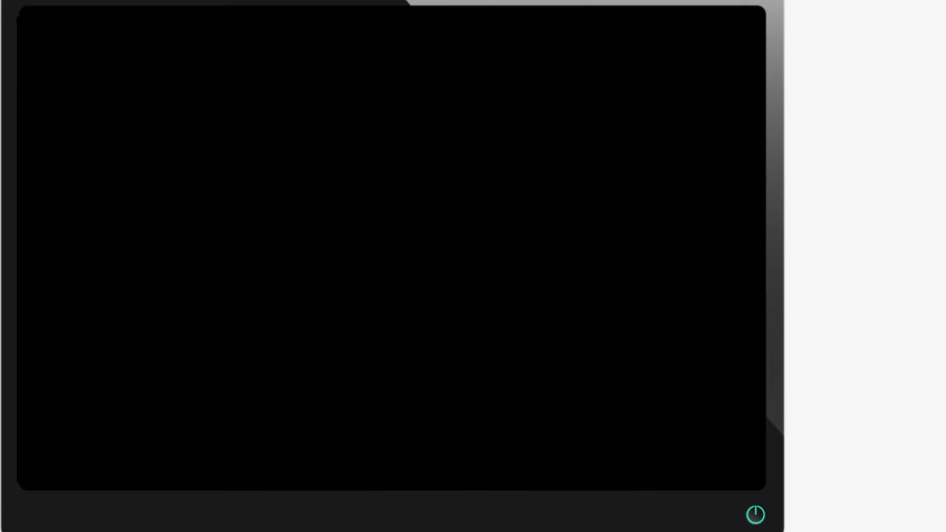
{"action": "left_click", "coordinate": [359, 320]}
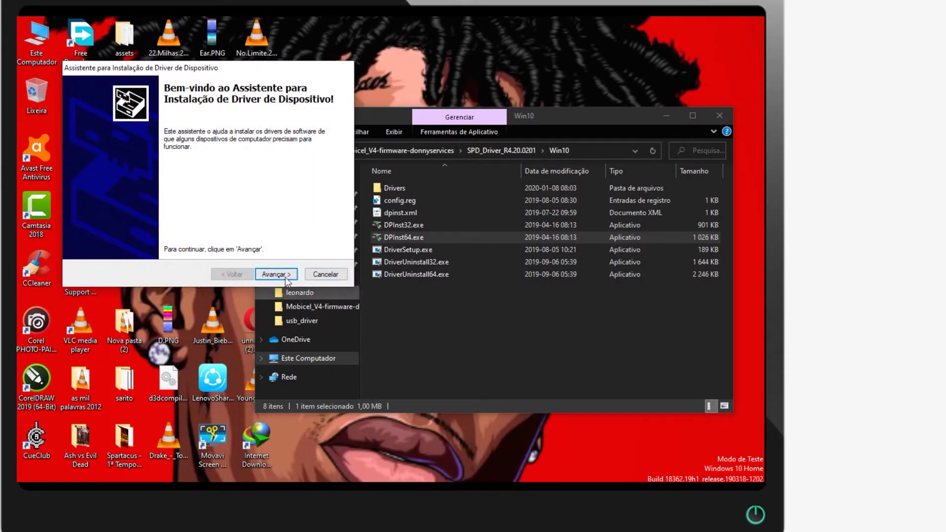
{"action": "left_click", "coordinate": [284, 275]}
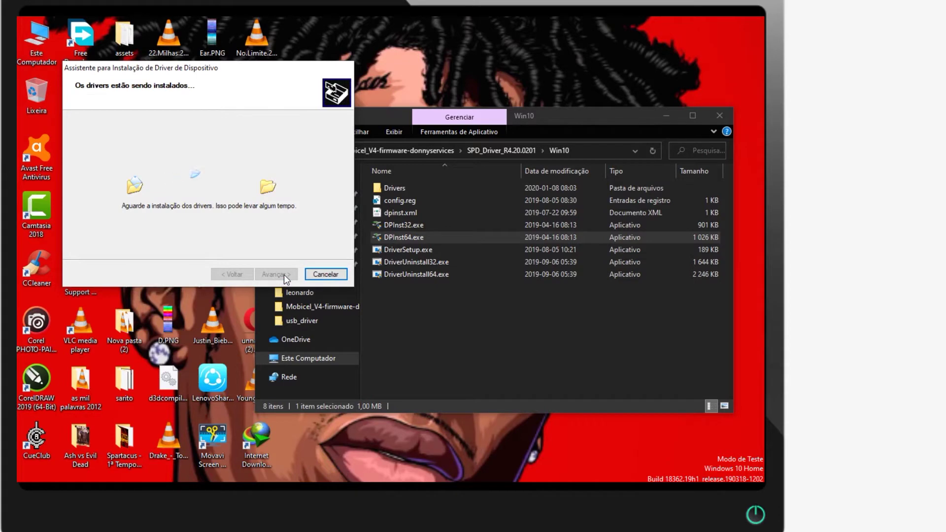
{"action": "left_click", "coordinate": [284, 274]}
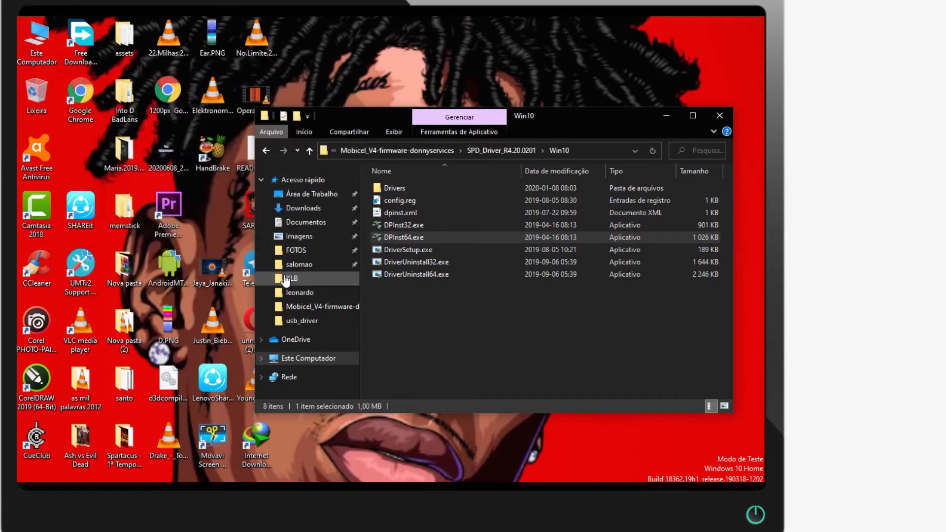
Launch ResearchDownload.exe from the SPD_Research_Tool_R17.0.0001 folder and decline loading the latest pac file.
{"action": "left_click", "coordinate": [267, 149]}
{"action": "left_click", "coordinate": [265, 148]}
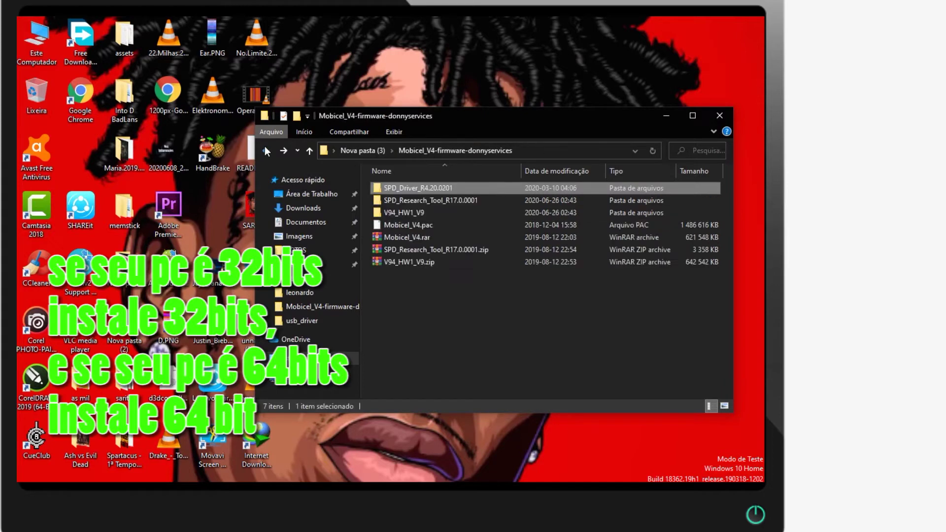
{"action": "left_click", "coordinate": [266, 148]}
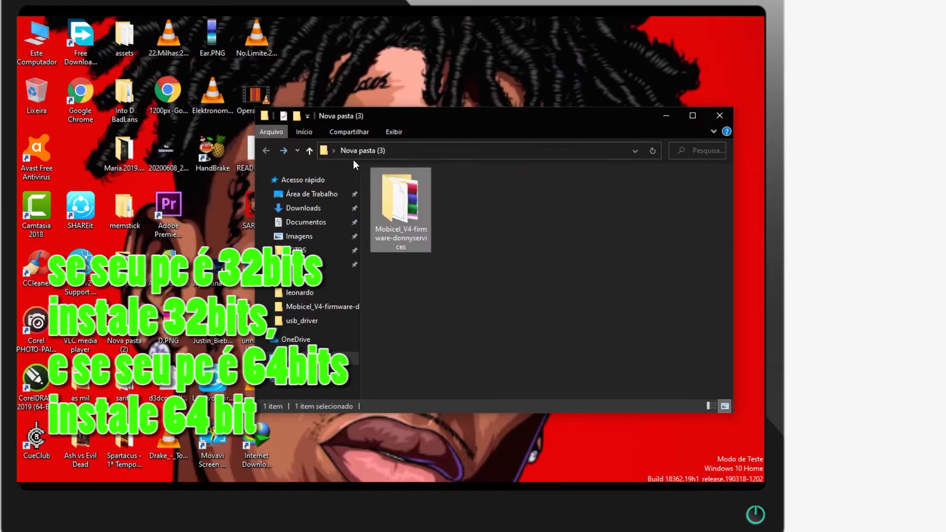
{"action": "double_click", "coordinate": [382, 204]}
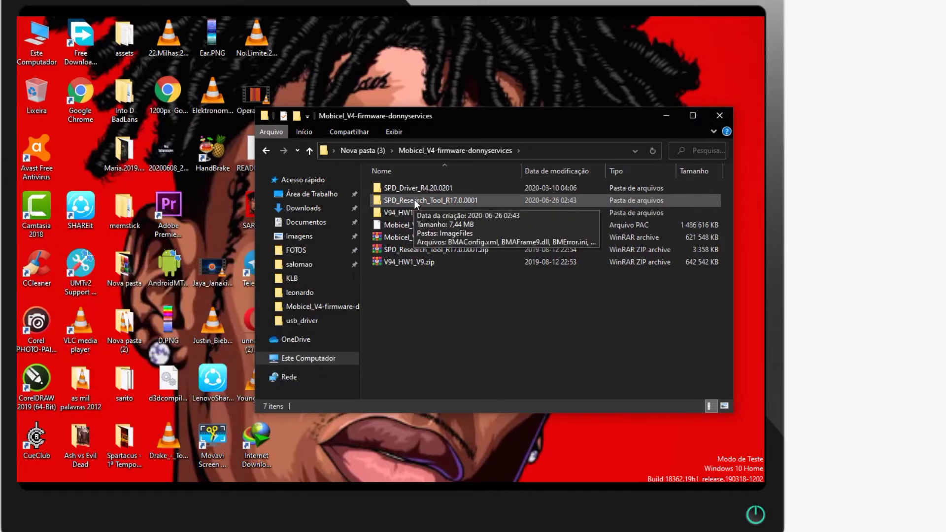
{"action": "left_click", "coordinate": [414, 200]}
{"action": "double_click", "coordinate": [414, 199]}
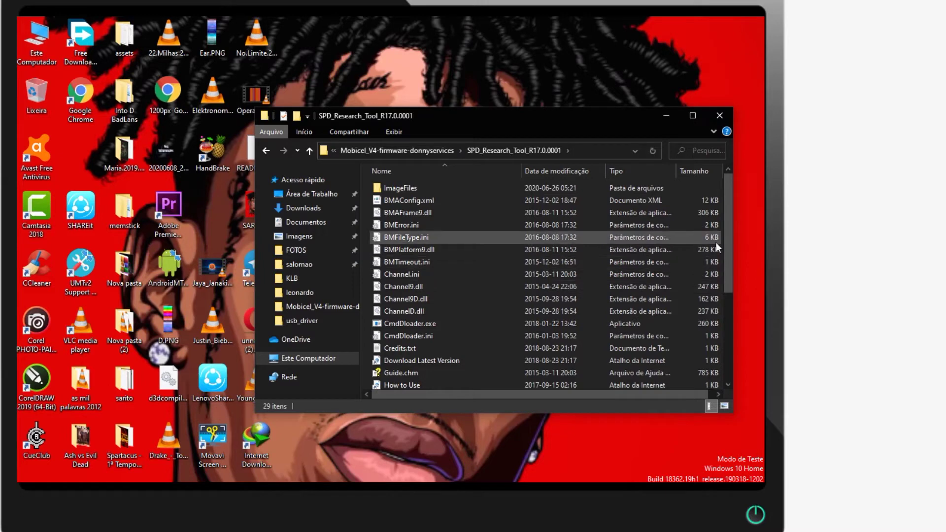
{"action": "left_click_drag", "start_coordinate": [729, 241], "coordinate": [744, 356]}
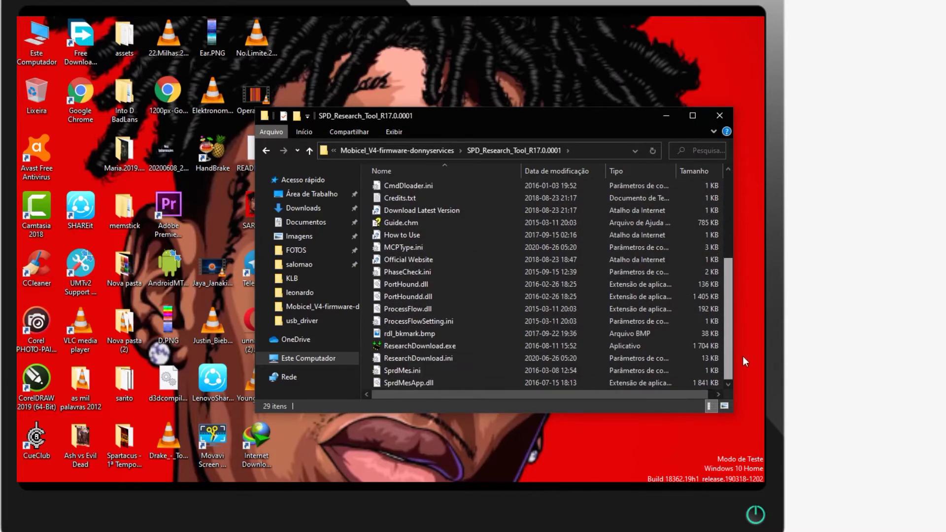
{"action": "double_click", "coordinate": [468, 341]}
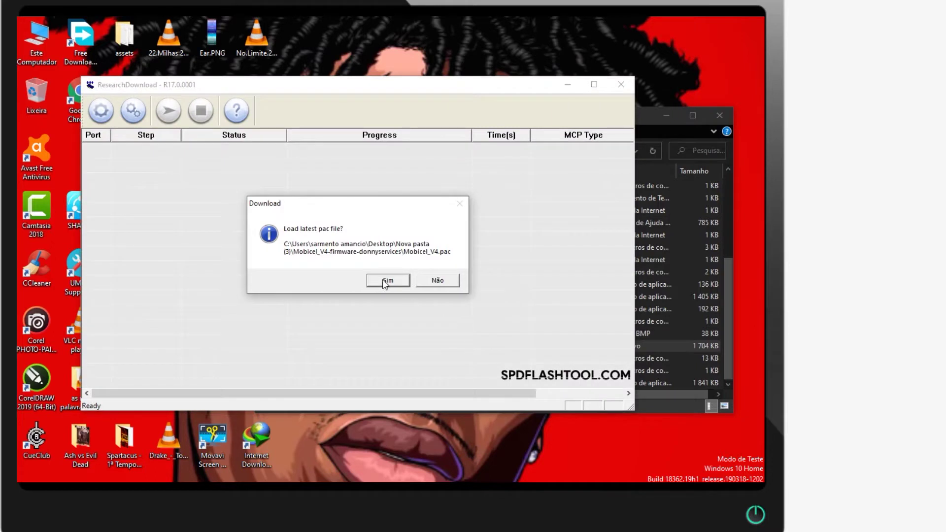
{"action": "left_click", "coordinate": [424, 285]}
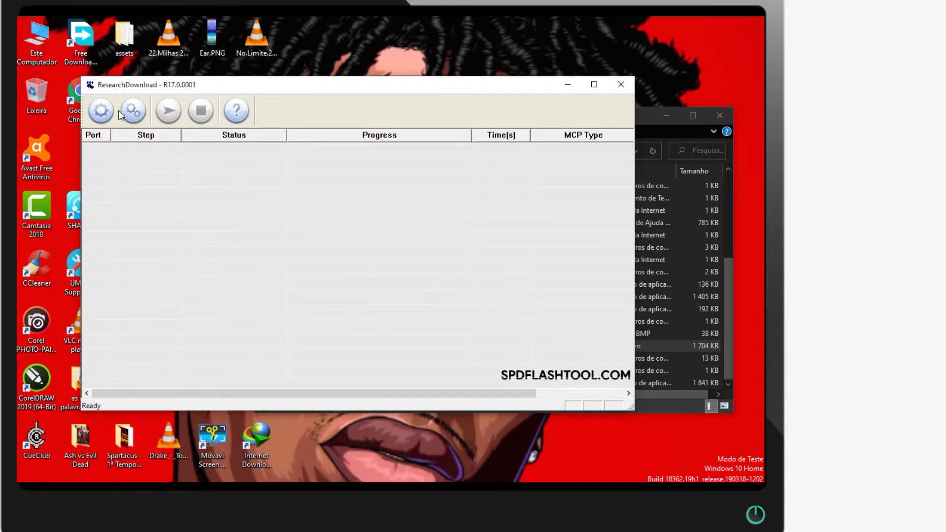
{"action": "left_click", "coordinate": [134, 116]}
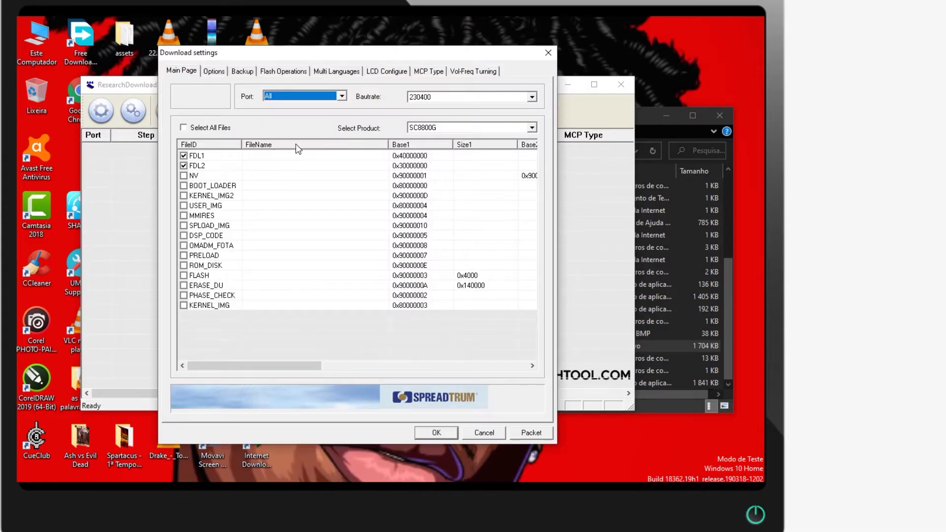
{"action": "left_click", "coordinate": [548, 52]}
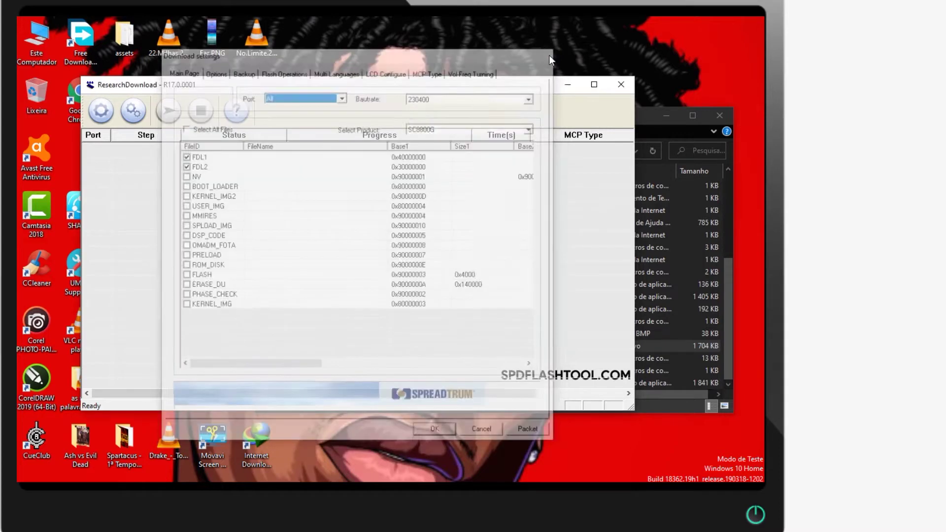
{"action": "left_click", "coordinate": [134, 117]}
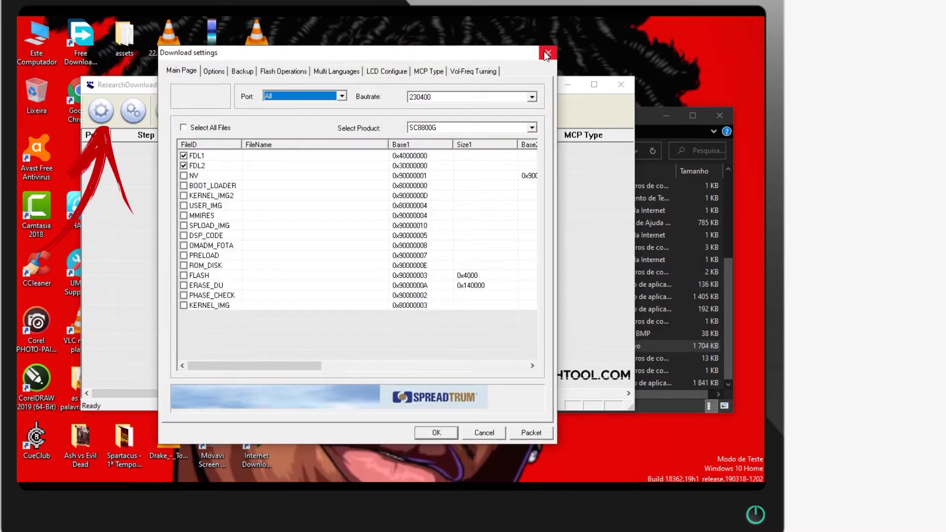
{"action": "left_click", "coordinate": [548, 53]}
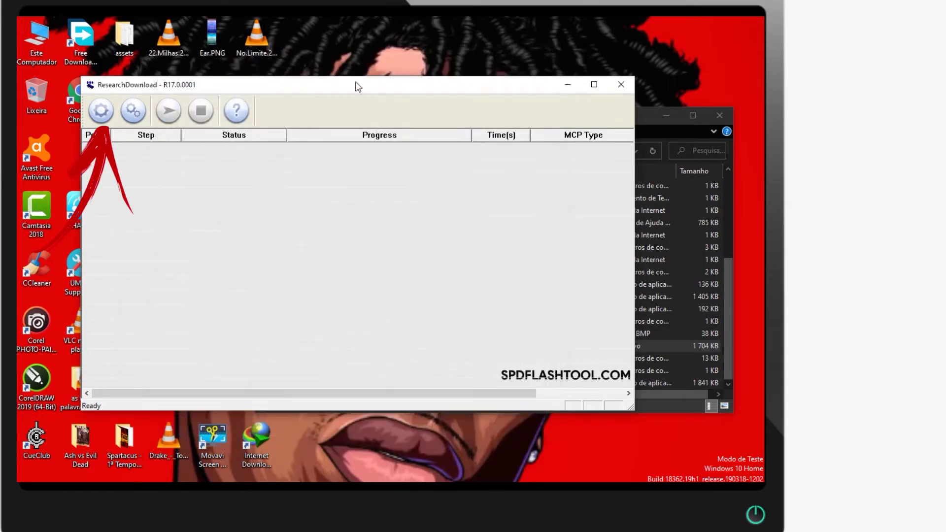
Load the firmware packet Mobicel_V4.pac from the Mobicel_V4 firmware folder inside Nova pasta (3) on the desktop.
{"action": "left_click", "coordinate": [101, 113]}
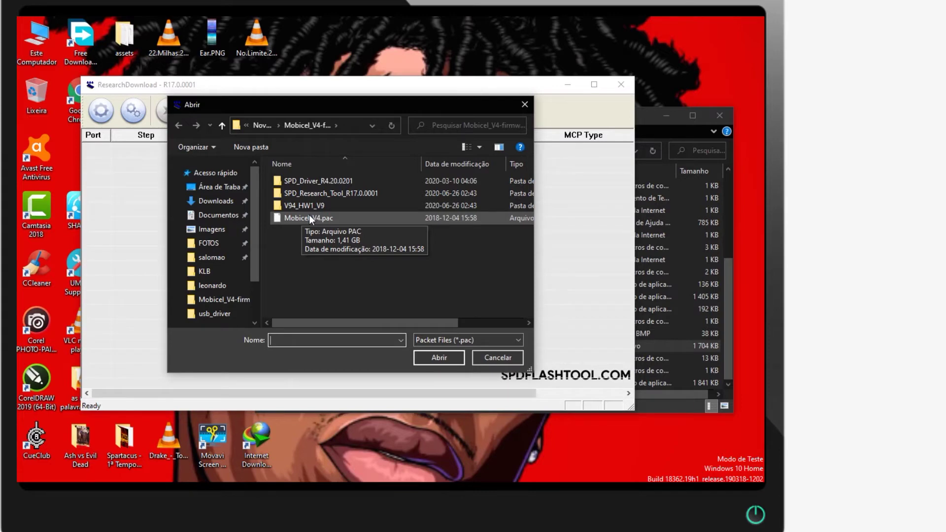
{"action": "left_click", "coordinate": [223, 187]}
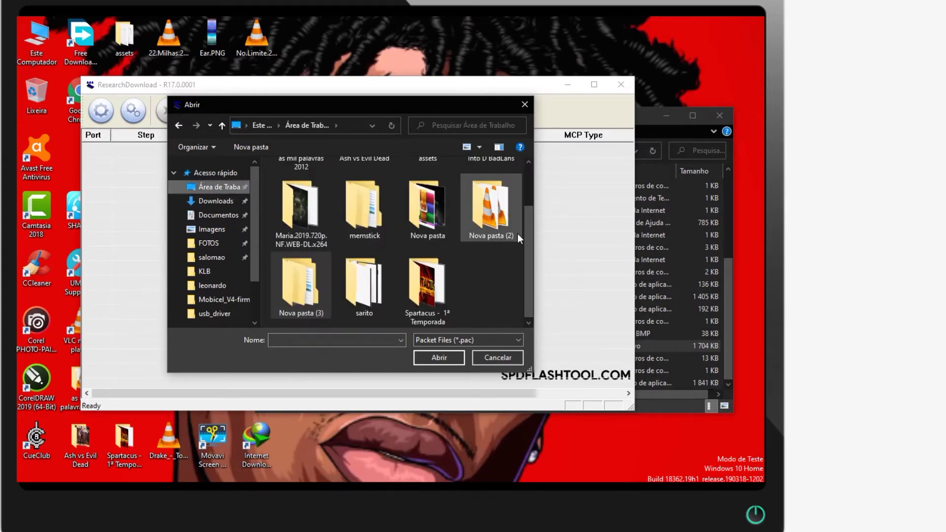
{"action": "double_click", "coordinate": [293, 297]}
{"action": "double_click", "coordinate": [294, 232]}
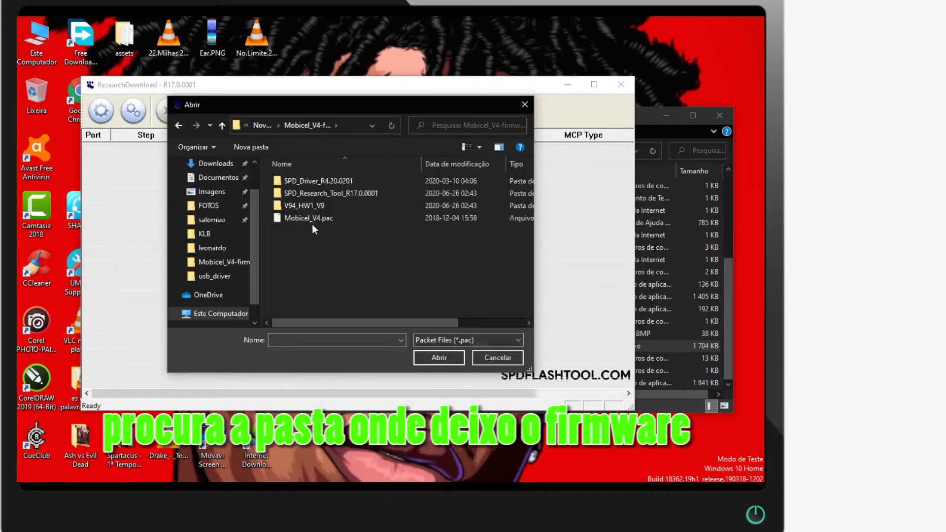
{"action": "double_click", "coordinate": [308, 219]}
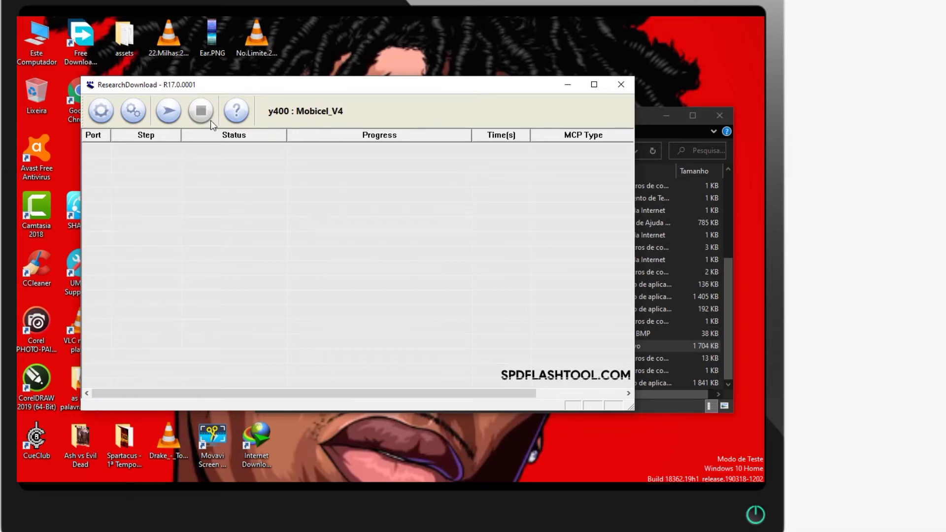
Exclude NV_W and ProdNV from the file backup in the download settings and apply the change.
{"action": "left_click", "coordinate": [134, 112]}
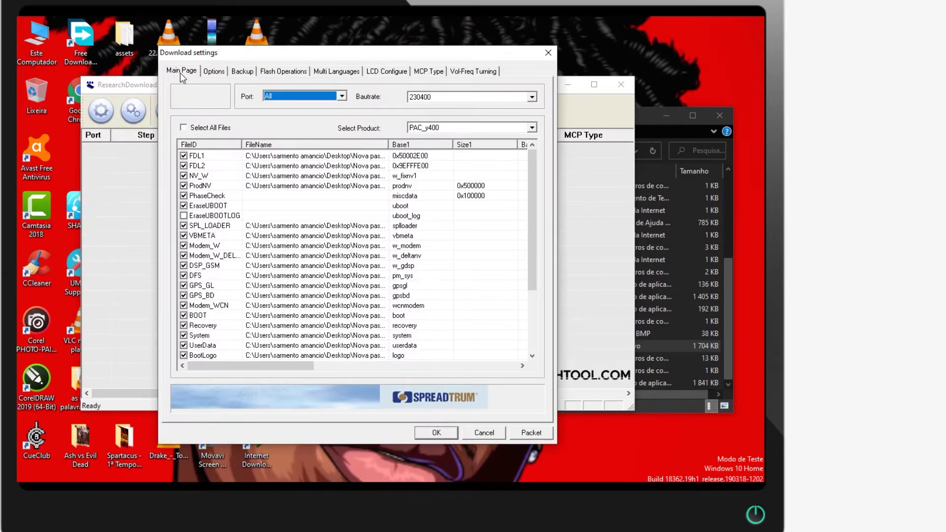
{"action": "left_click", "coordinate": [244, 74]}
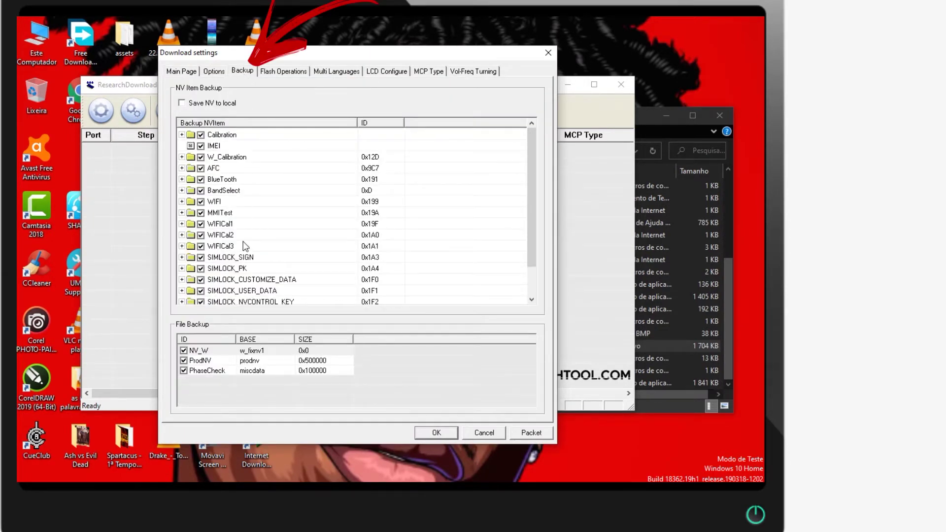
{"action": "left_click", "coordinate": [183, 351]}
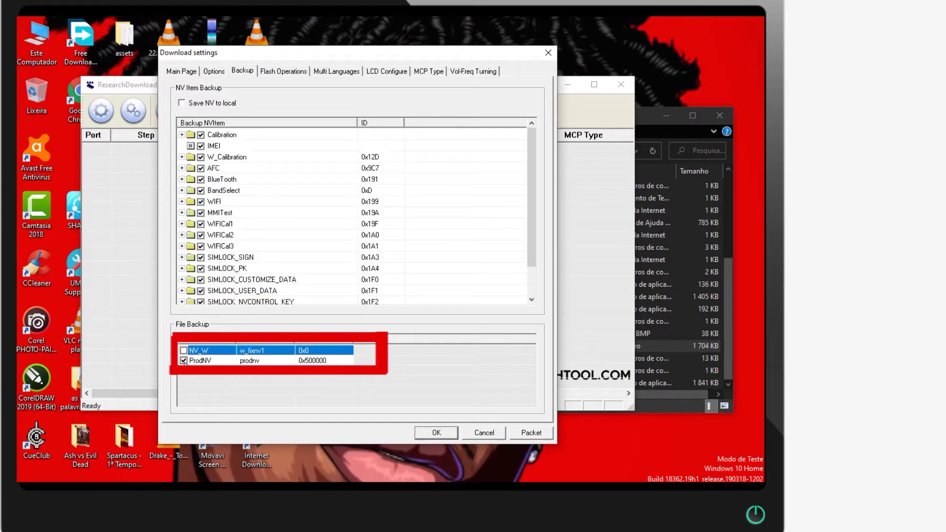
{"action": "left_click", "coordinate": [183, 361]}
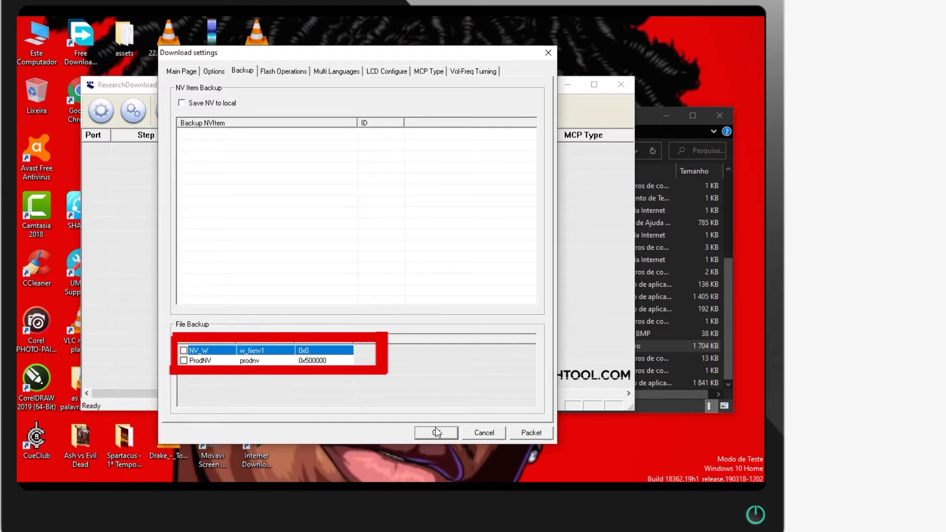
{"action": "left_click", "coordinate": [436, 432]}
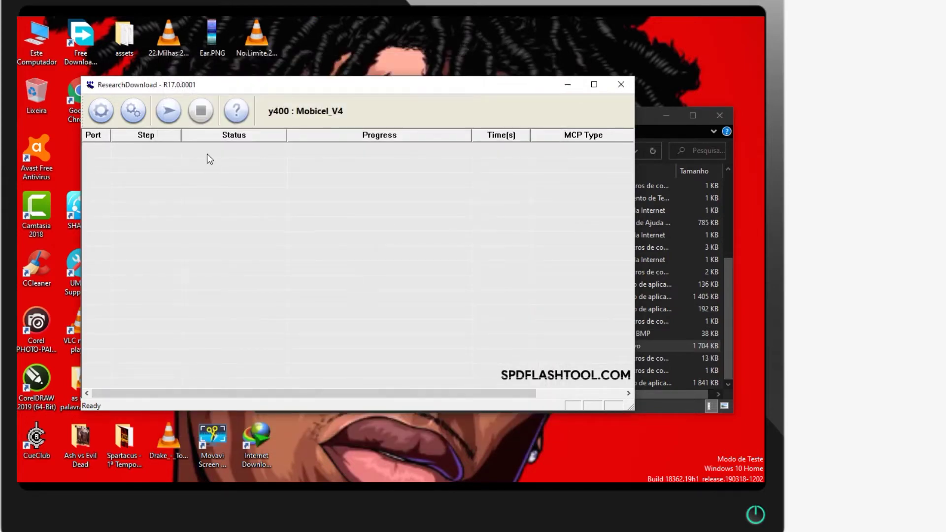
Start the firmware download and agree to continue without backing up the IMEI.
{"action": "left_click", "coordinate": [171, 114]}
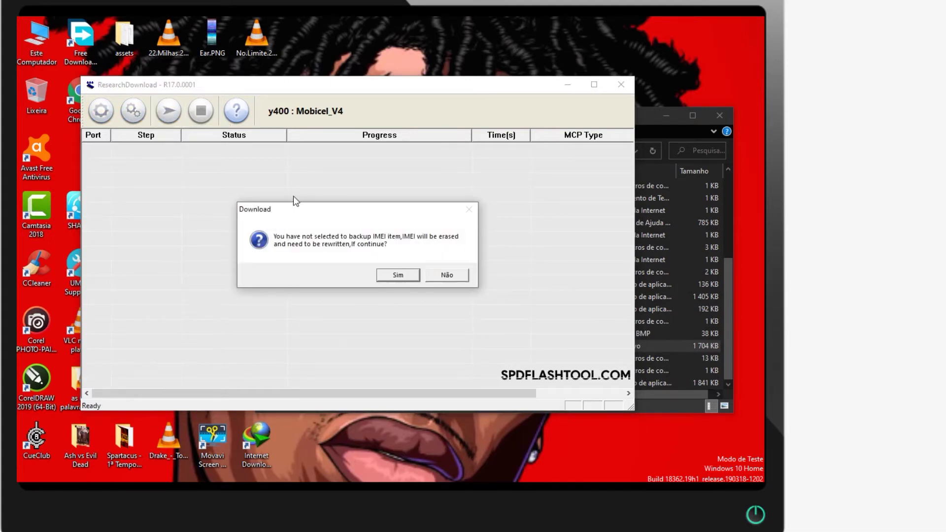
{"action": "left_click", "coordinate": [398, 274]}
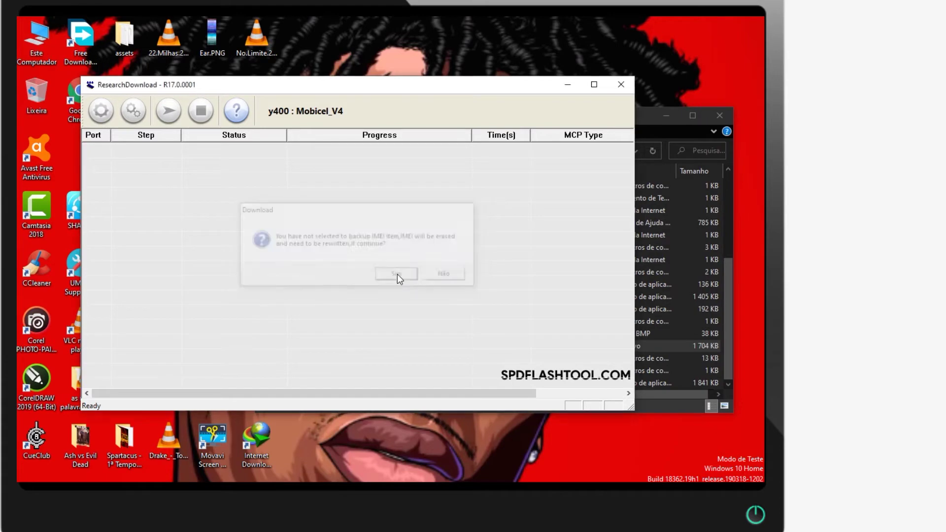